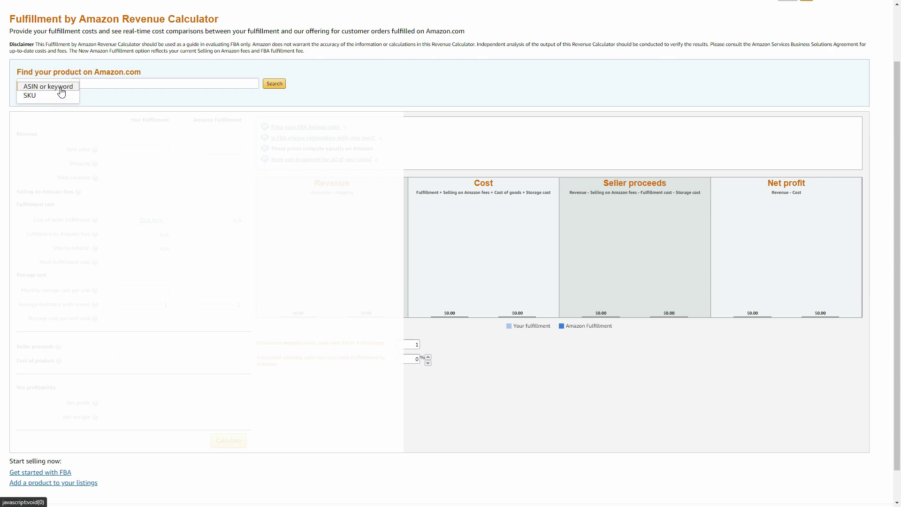
Search by ASIN or keyword for "gluten free crackers" and select the Blue Diamond Almonds Nut Thins pack of 6.
left_click(62, 90)
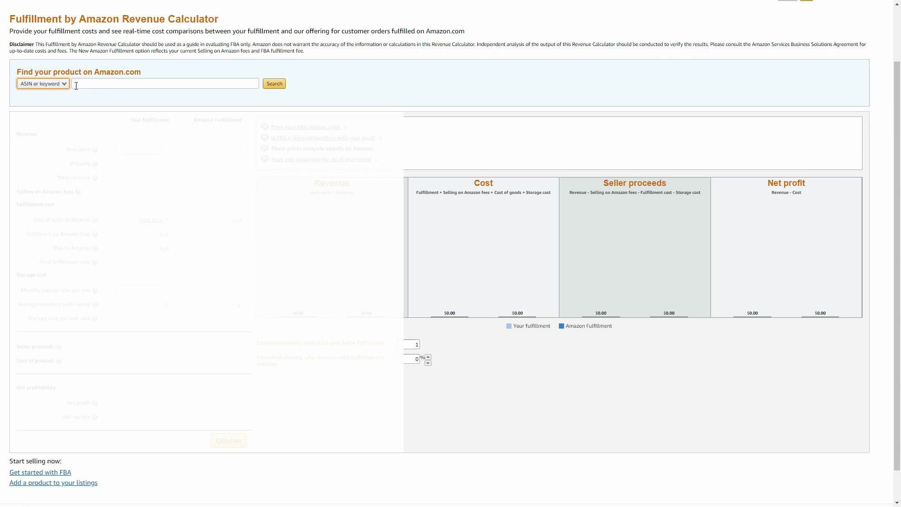
left_click(76, 86)
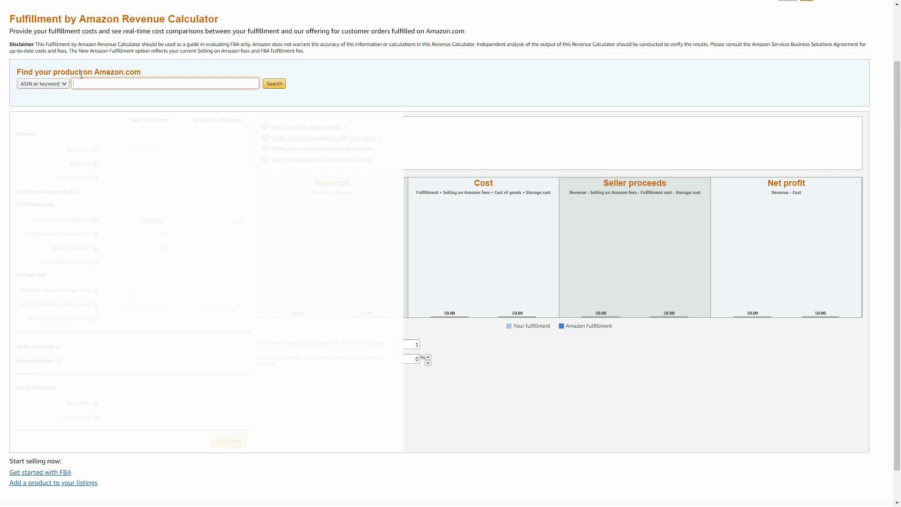
type("gluten free crackers")
left_click(280, 87)
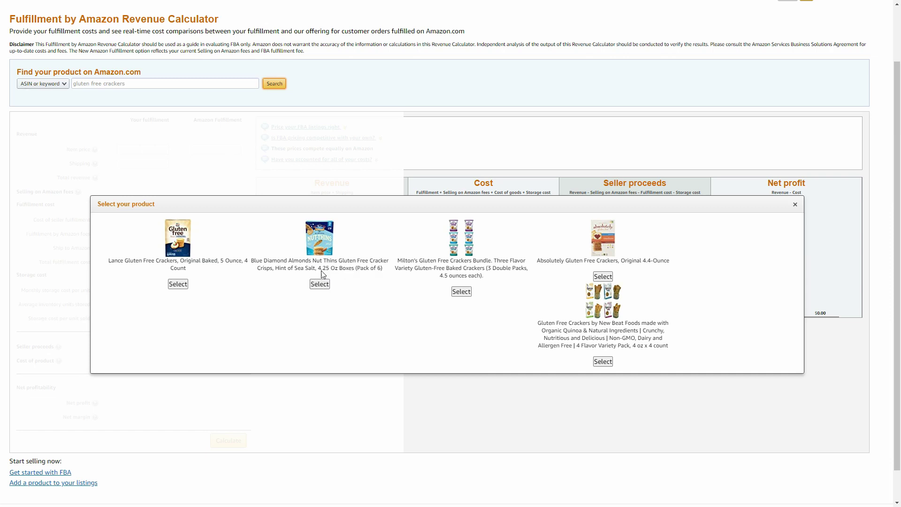
left_click(316, 286)
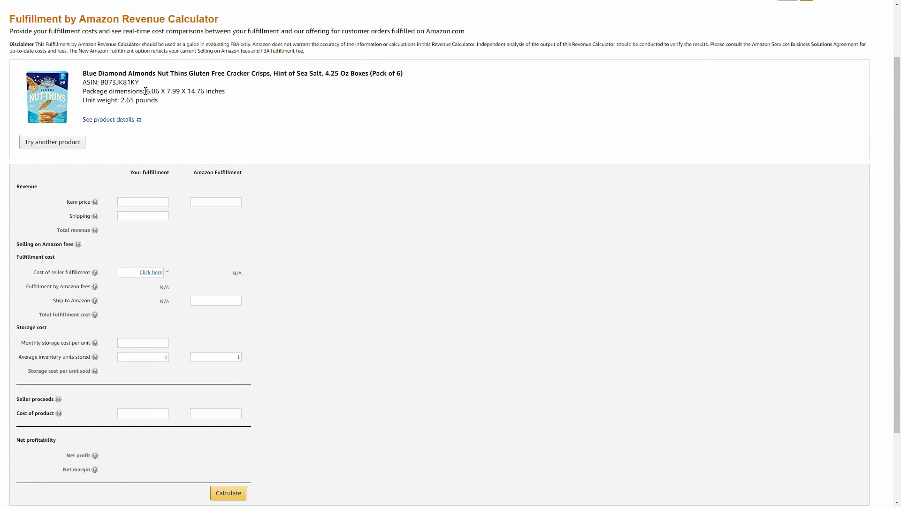
Examine the selected product's package dimensions and unit weight.
left_click_drag(148, 91, 204, 92)
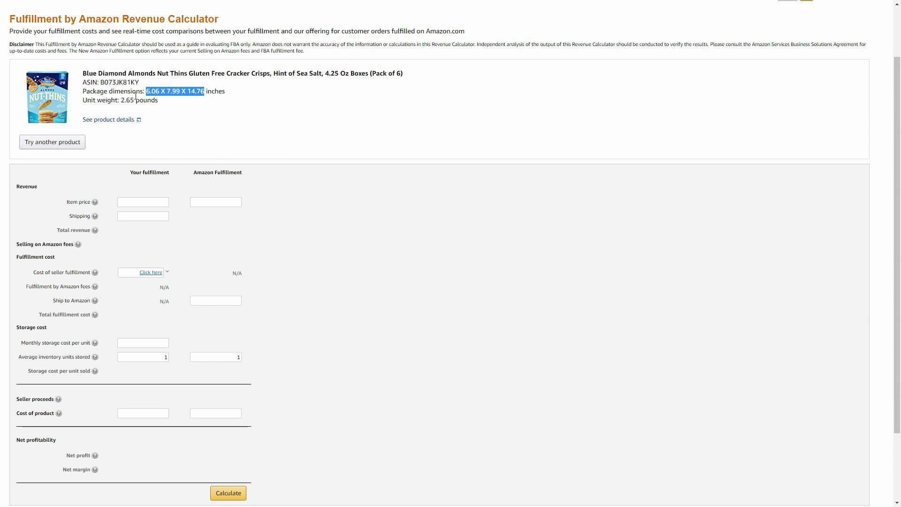
left_click_drag(121, 100, 135, 102)
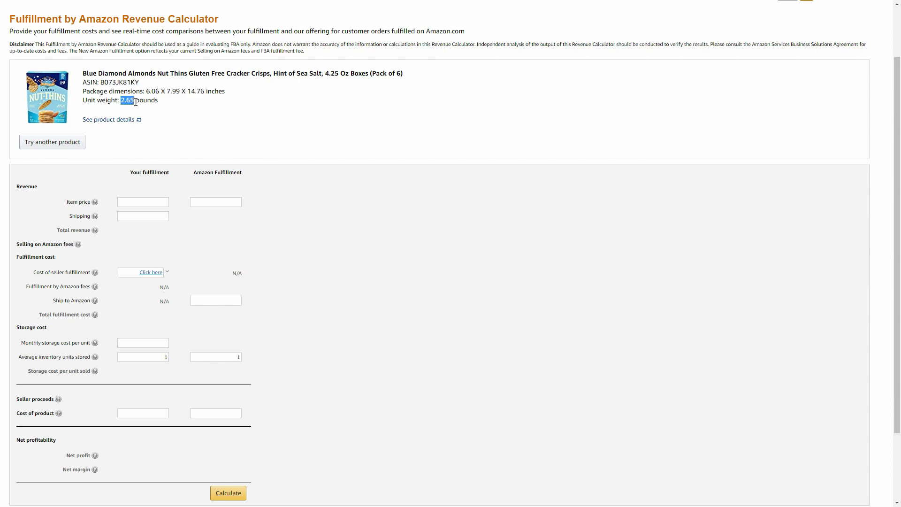
middle_click(221, 113)
left_click(224, 120)
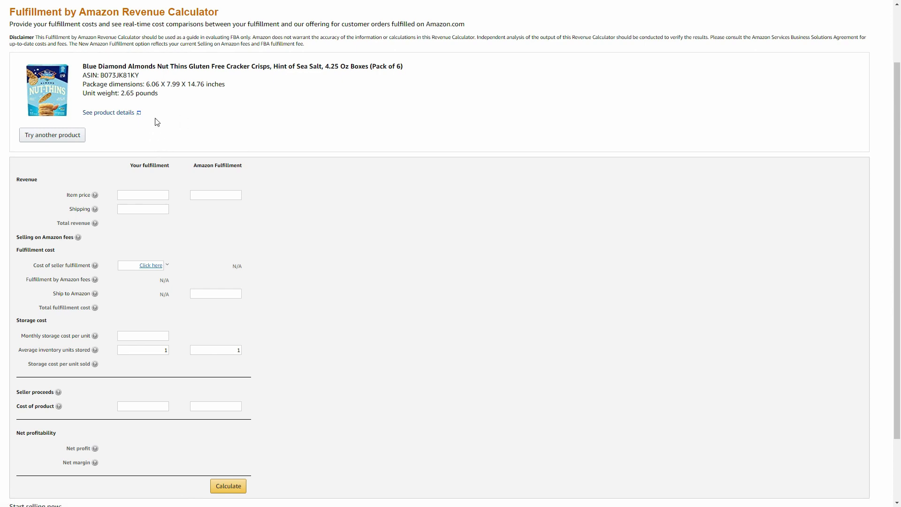
Set the item price to 19.99 for both fulfillment options and the seller-fulfilled shipping to 0.00.
left_click(150, 195)
type("19.99")
left_click(204, 194)
type("19.99")
left_click_drag(243, 168, 196, 173)
left_click_drag(170, 166, 132, 167)
left_click(151, 167)
left_click(157, 209)
type("0.00")
Read the help explanations for total revenue and Selling on Amazon fees.
left_click(95, 223)
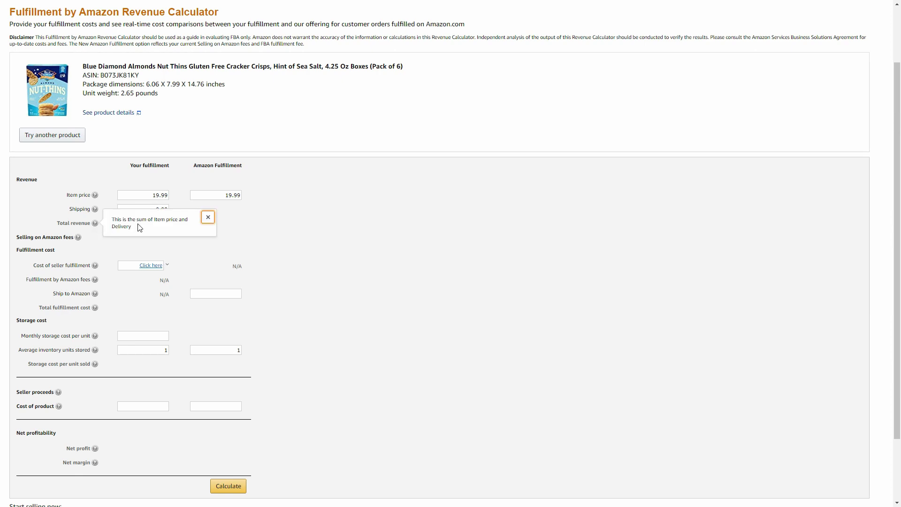
left_click(208, 217)
left_click(78, 237)
left_click(266, 231)
left_click(78, 237)
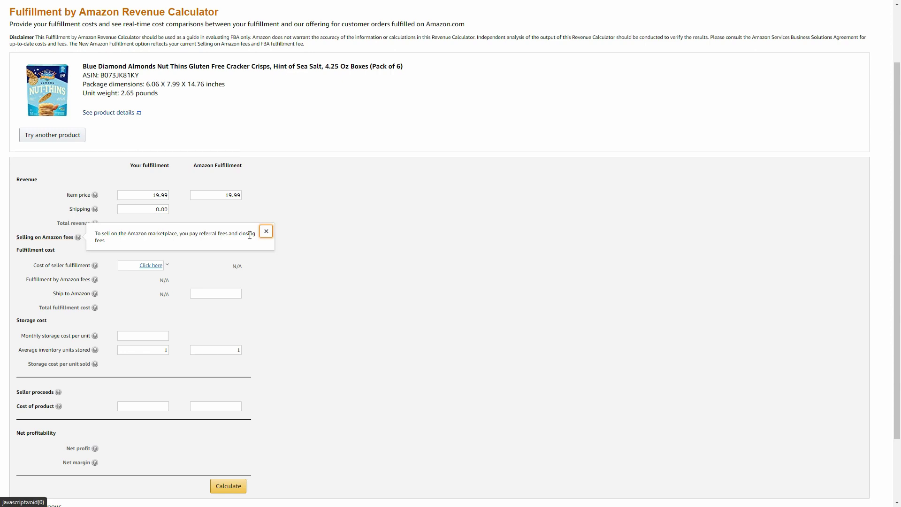
left_click(266, 232)
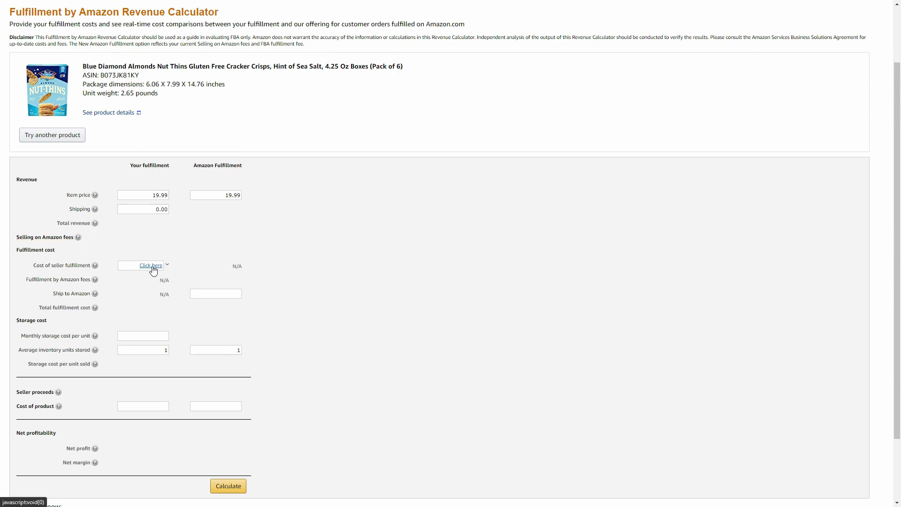
Open the detailed seller fulfillment costs and set labor to .50 and packaging material to .50.
left_click(151, 266)
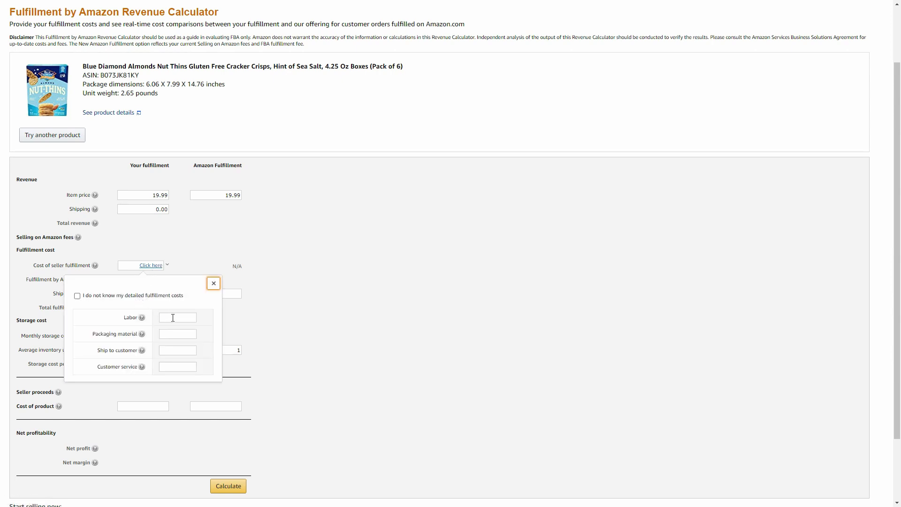
type(".5")
key("Tab")
key("Tab")
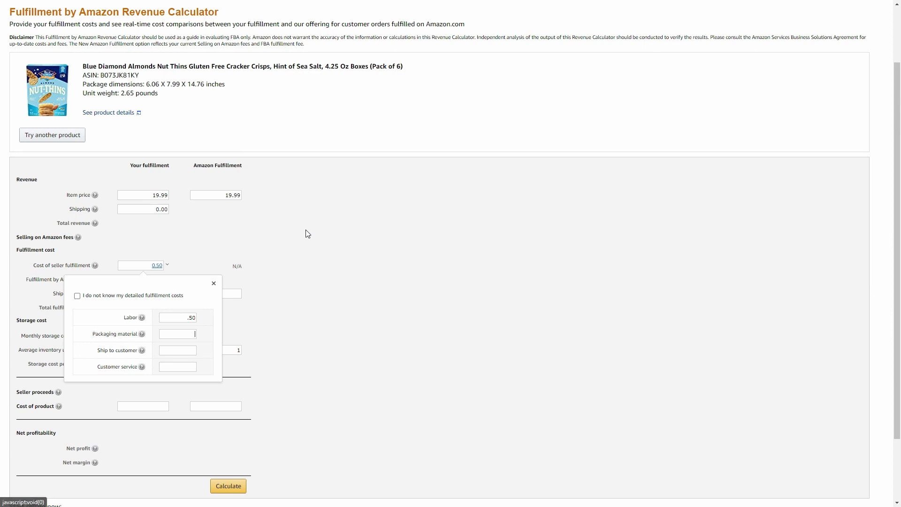
type(".5")
key("Tab")
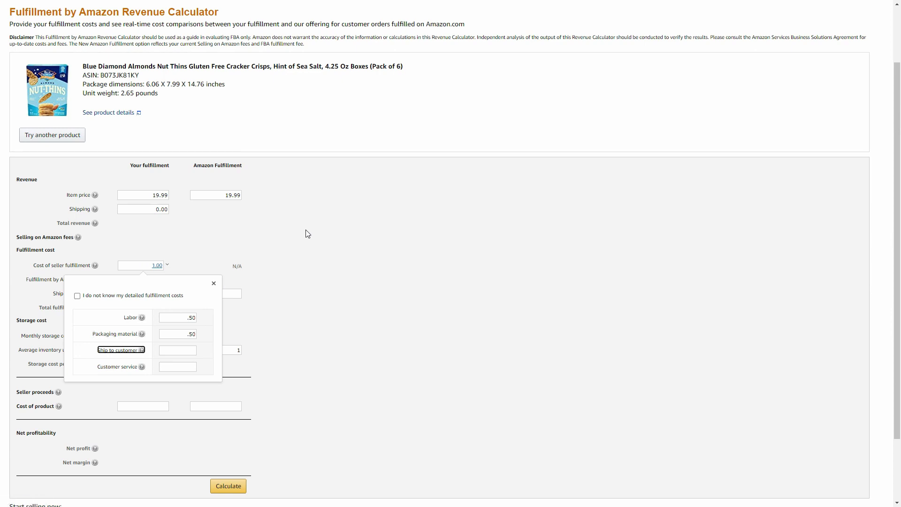
Set the ship-to-customer cost to 8.75 and customer service to 0.00, and close the seller fulfillment cost details.
key("Tab")
type("75")
key("Tab")
key("Tab")
type("0.00")
left_click(183, 263)
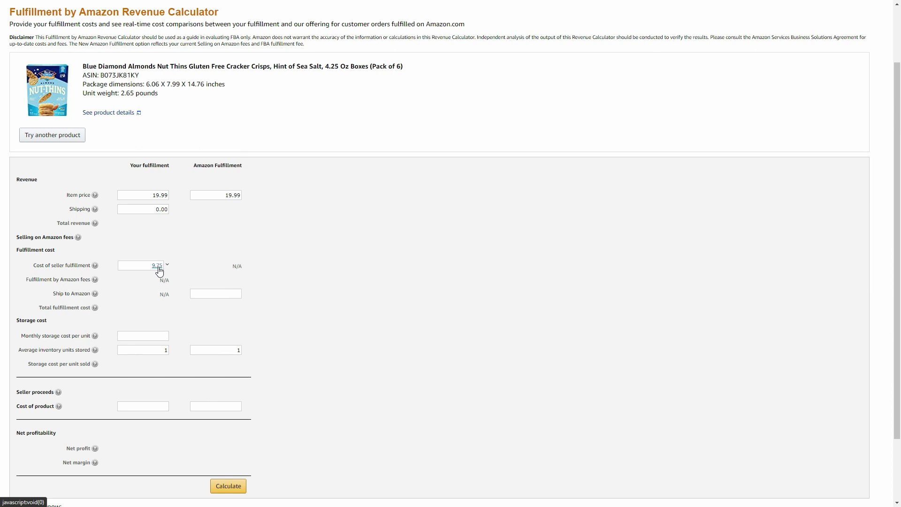
left_click(160, 270)
Enter .05 monthly storage per unit, .30 ship-to-Amazon cost and 6.00 product cost for both fulfillment options, and calculate the comparison.
left_click(160, 334)
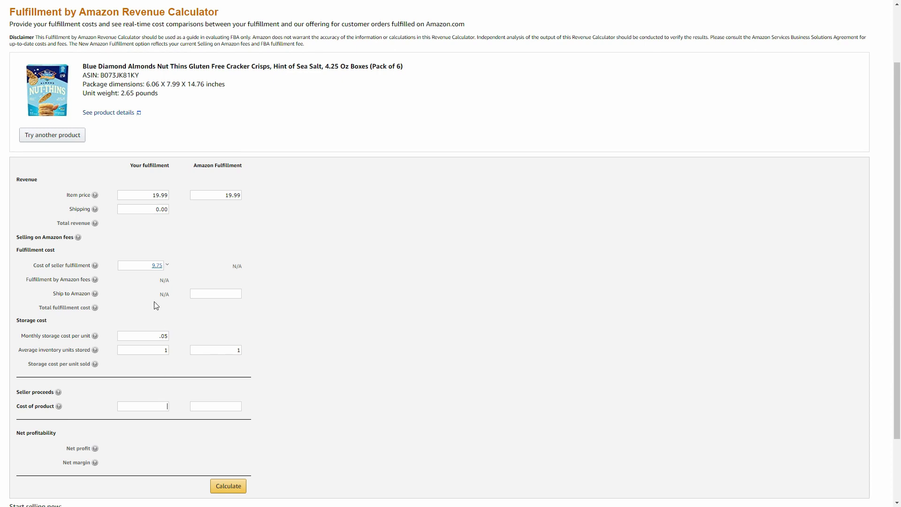
type(".00")
left_click(95, 350)
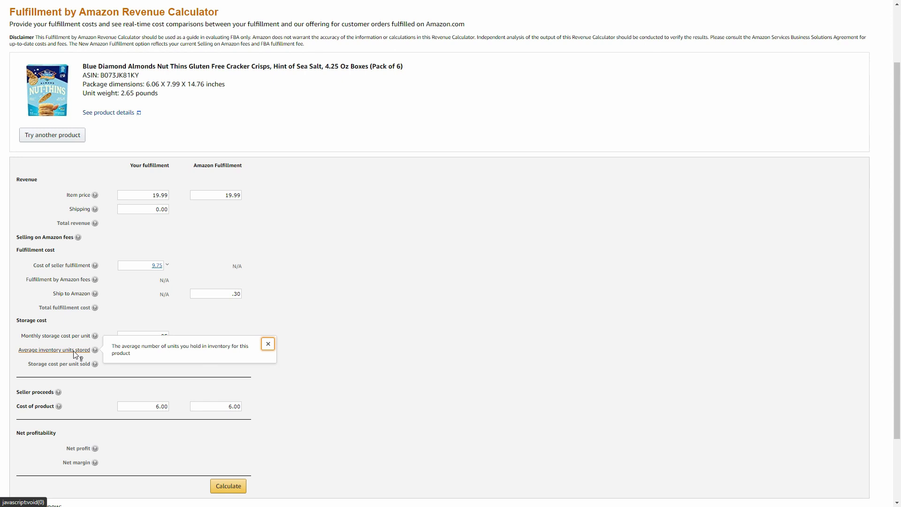
left_click(268, 344)
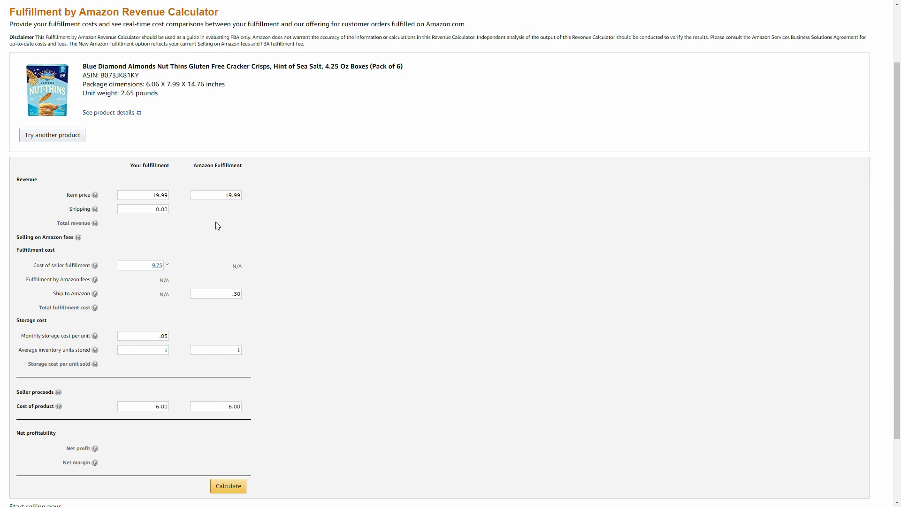
left_click(244, 493)
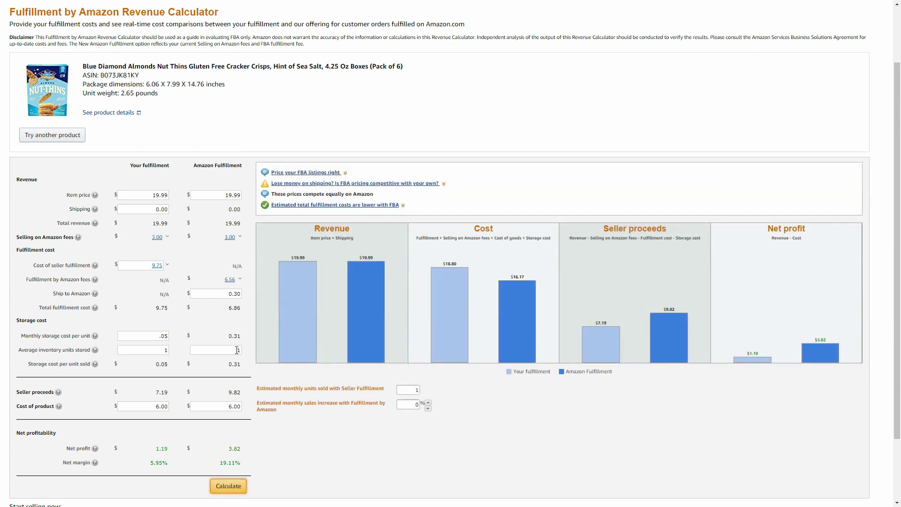
Compare the Selling on Amazon fee breakdowns for seller fulfillment and Amazon fulfillment.
left_click(168, 238)
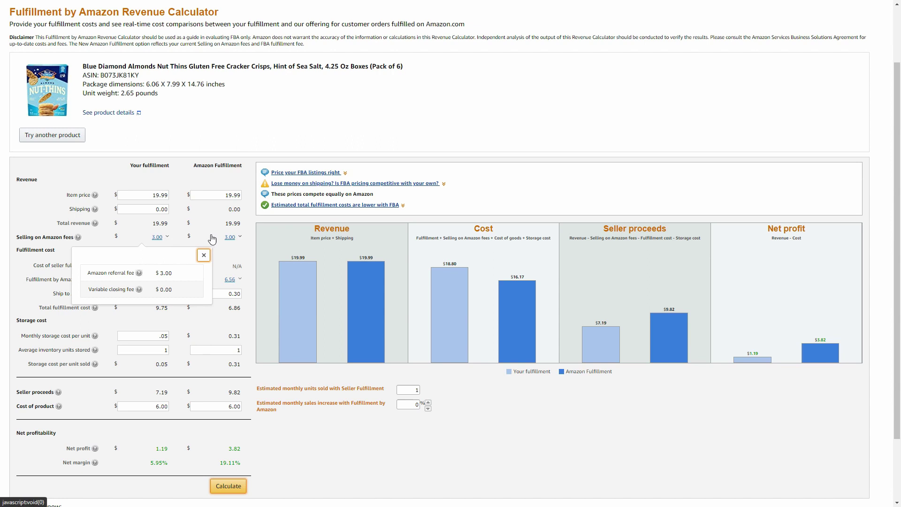
left_click(239, 238)
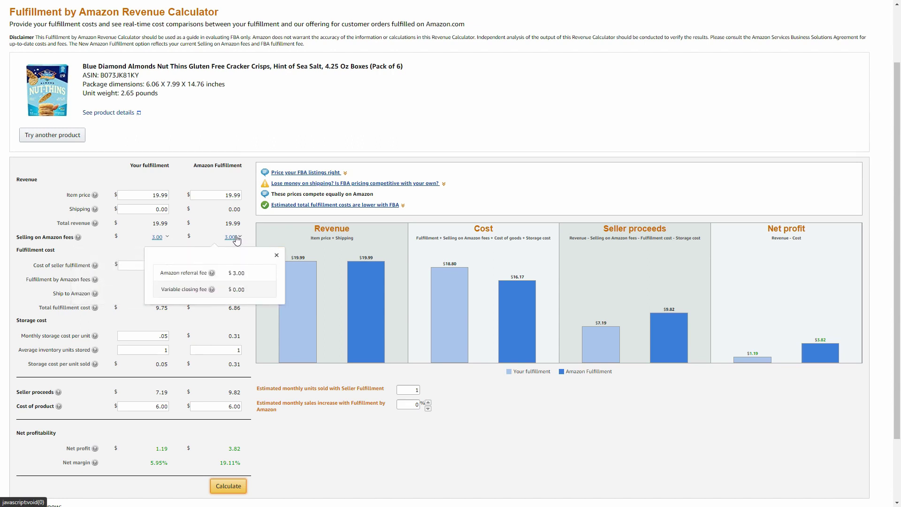
left_click(164, 238)
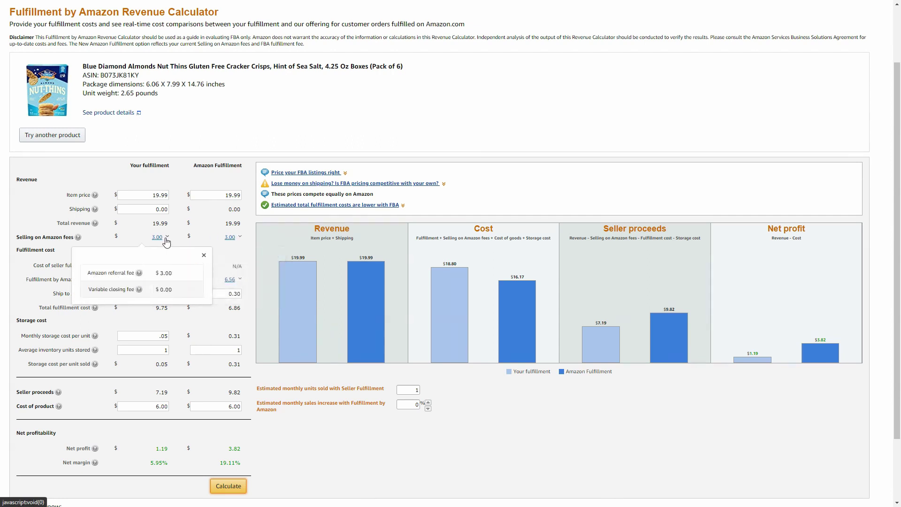
left_click(205, 257)
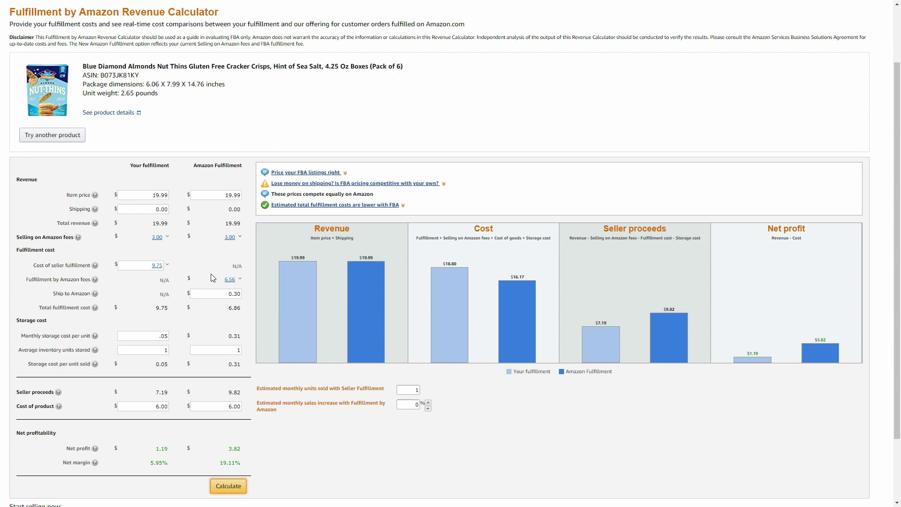
Review the Fulfillment by Amazon fee details and the total fulfillment costs of both options.
left_click(230, 280)
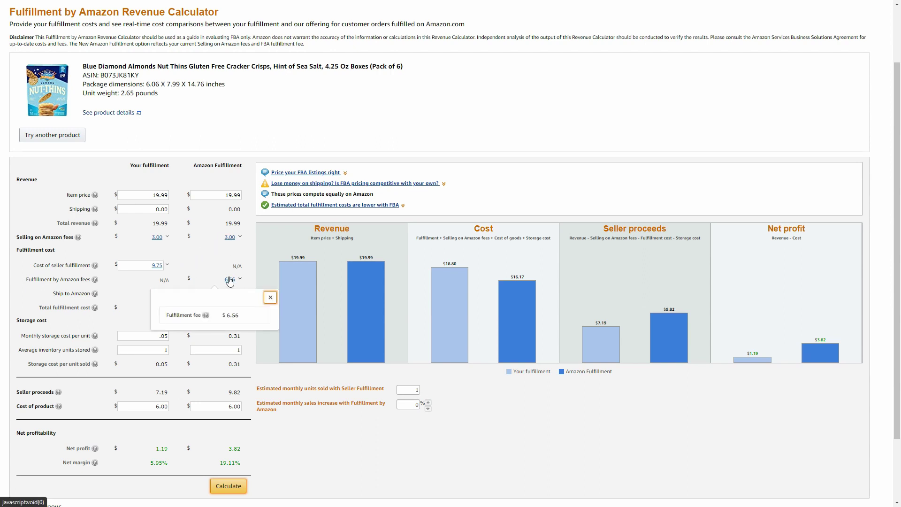
double_click(228, 316)
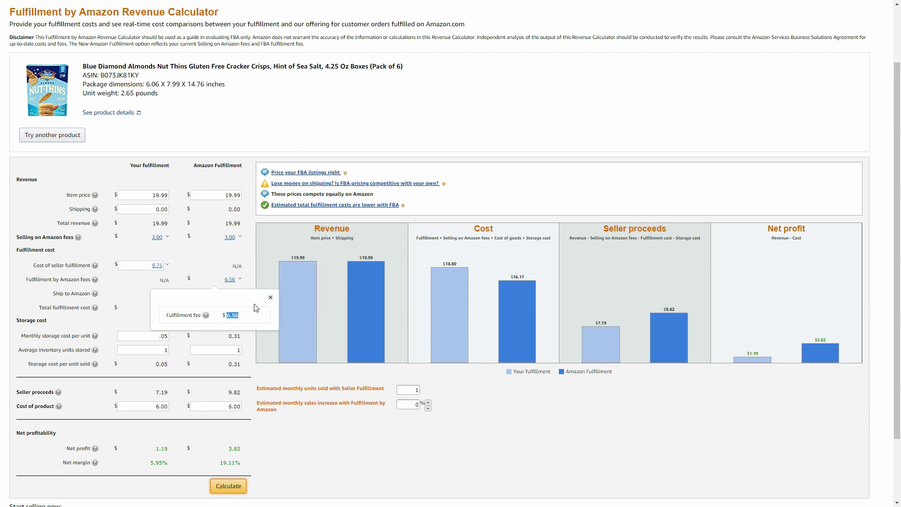
left_click(271, 299)
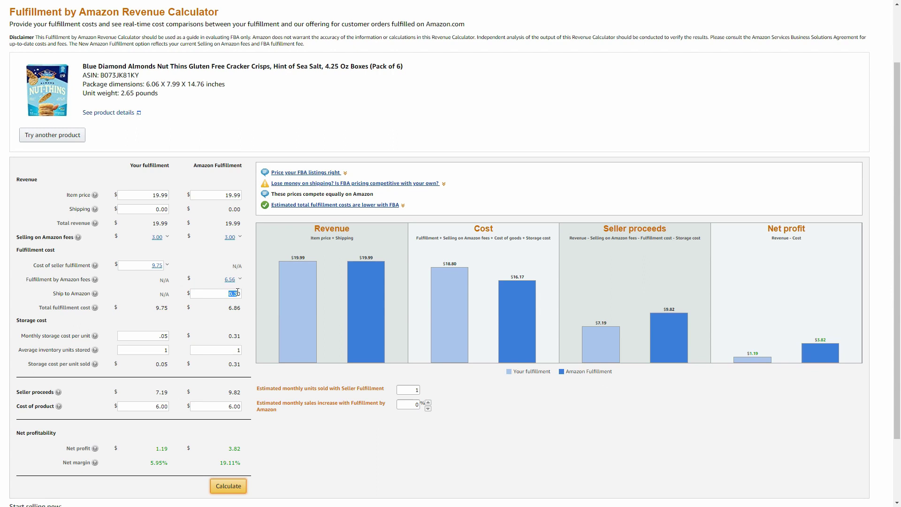
double_click(160, 308)
left_click(240, 312)
Change the item price to 24.99 for seller fulfillment and 22.99 for Amazon fulfillment, and recalculate the comparison.
left_click_drag(152, 199, 182, 196)
type("24.99")
key("Tab")
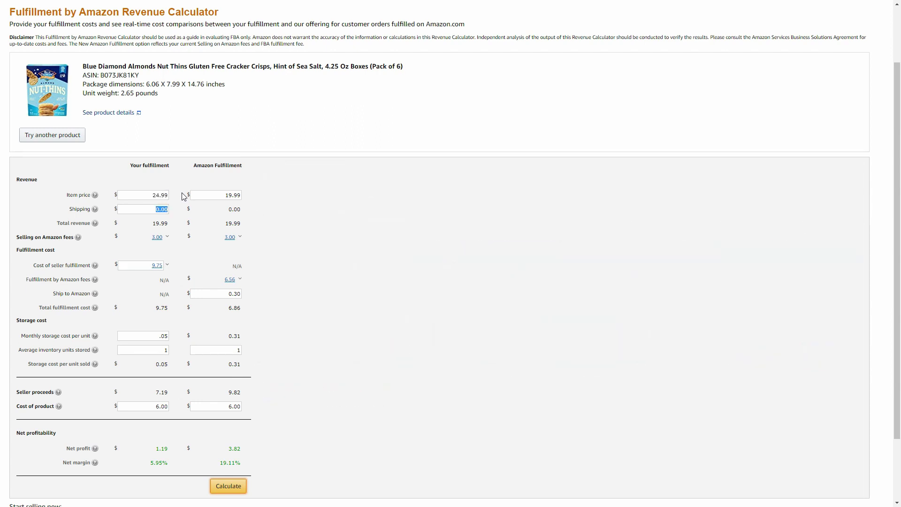
key("Tab")
left_click_drag(184, 197, 260, 196)
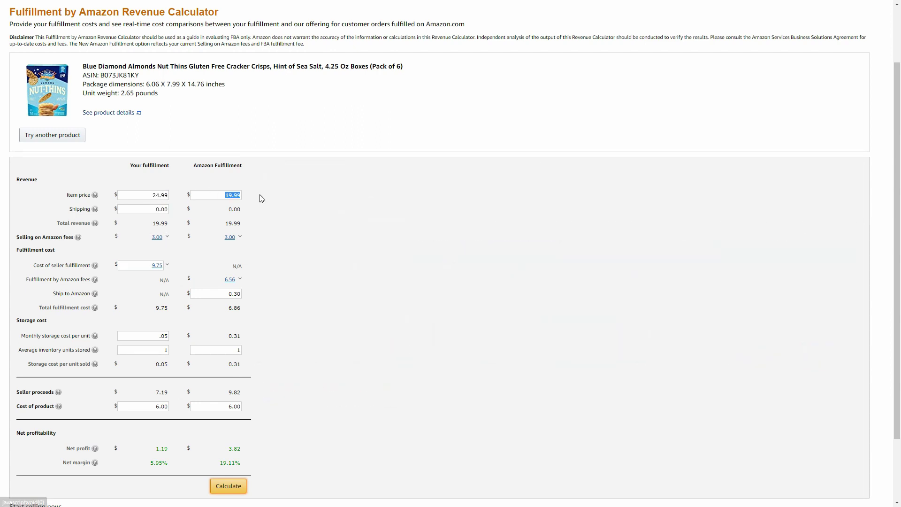
type("22")
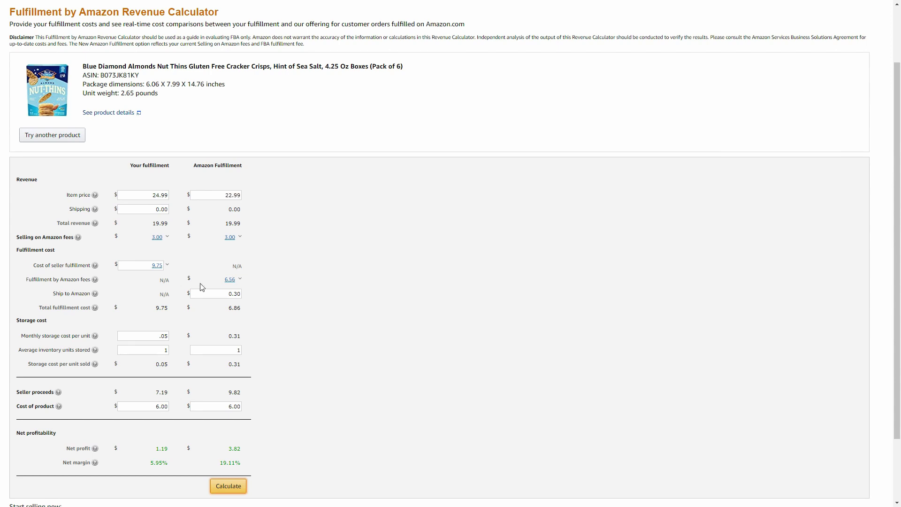
left_click(232, 485)
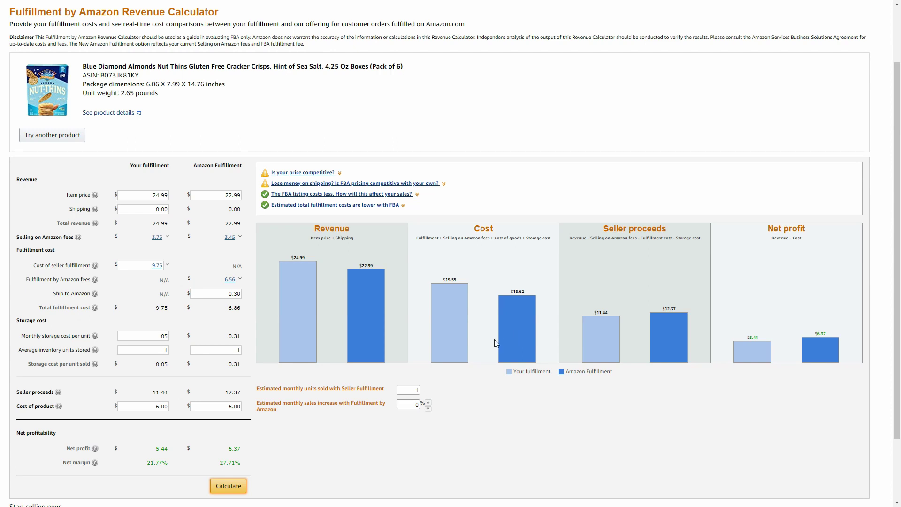
Set the estimated monthly units sold with seller fulfillment to 200 and the monthly sales increase with Amazon fulfillment to 20%.
double_click(414, 389)
type("200")
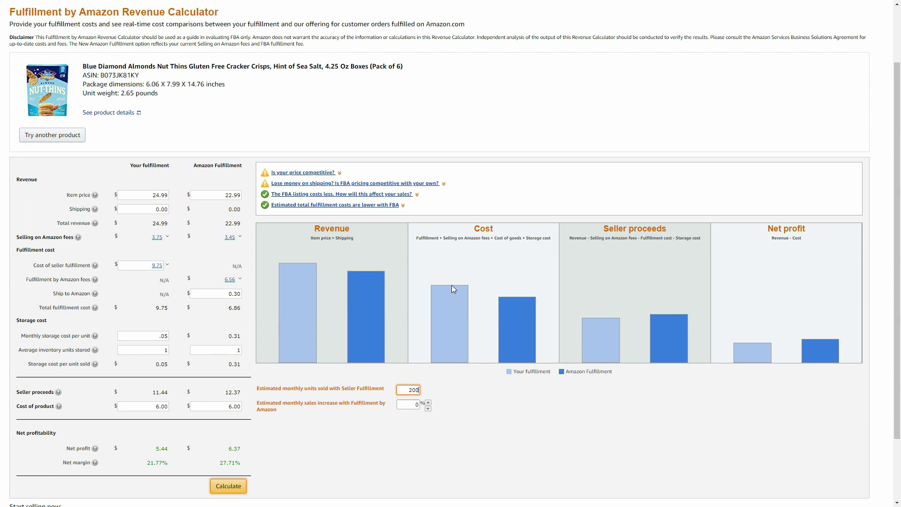
double_click(412, 404)
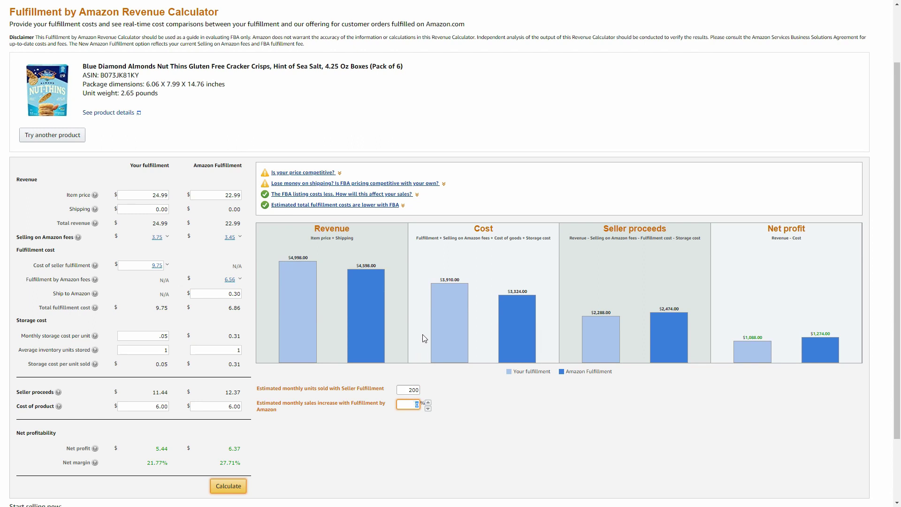
type("20")
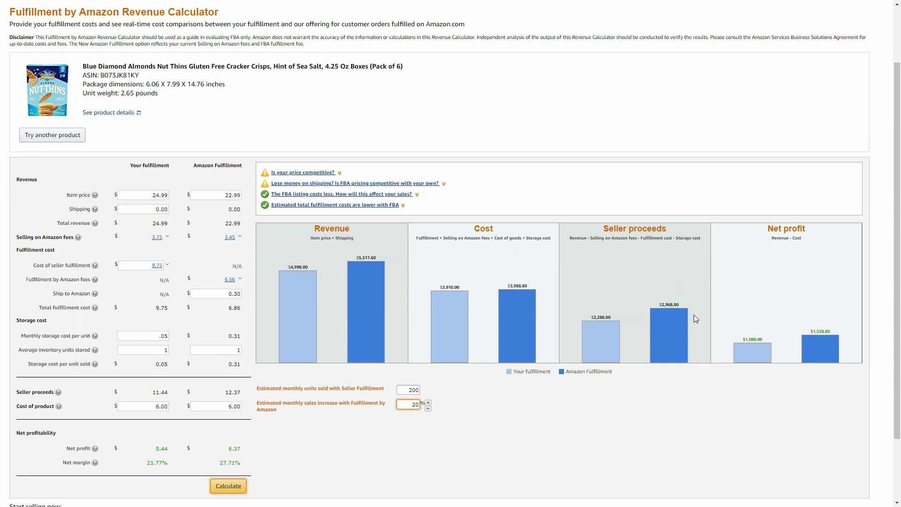
left_click(504, 397)
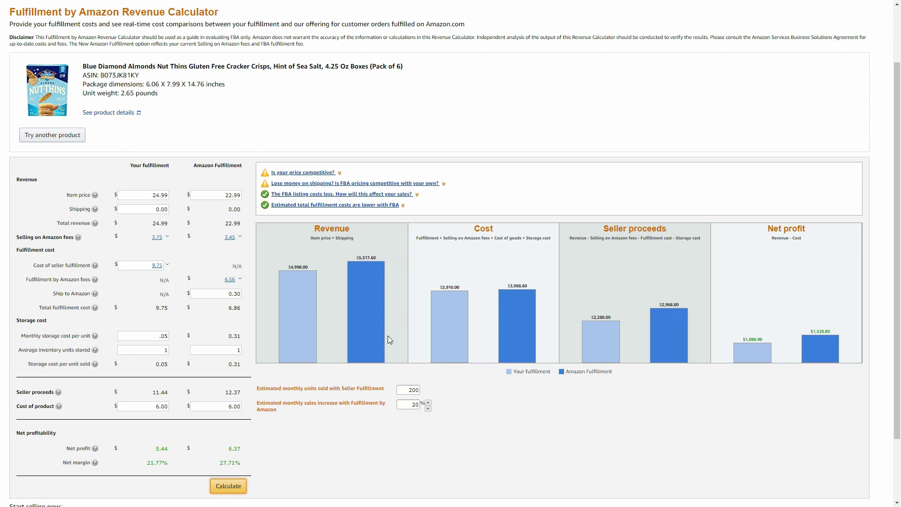